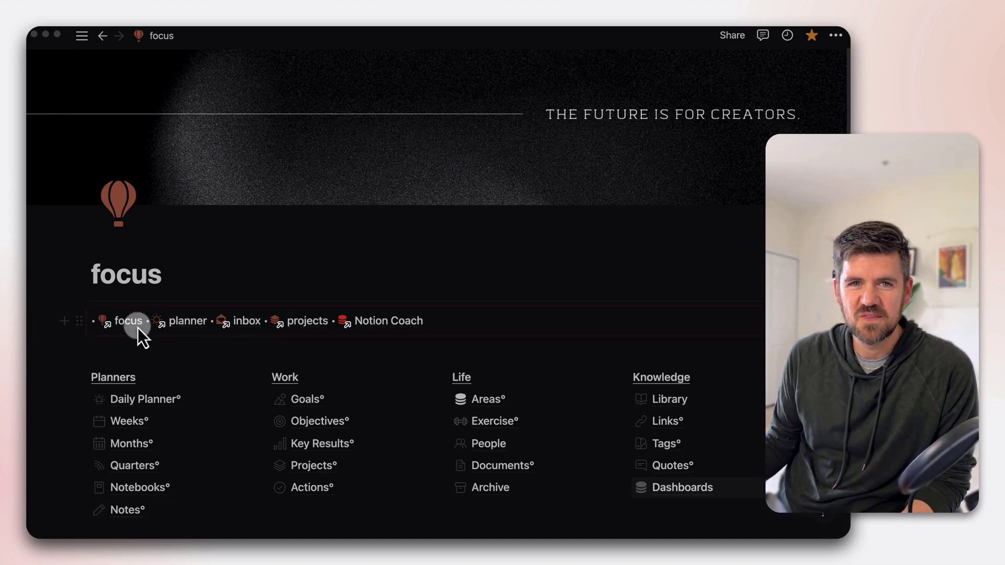
pyautogui.click(186, 321)
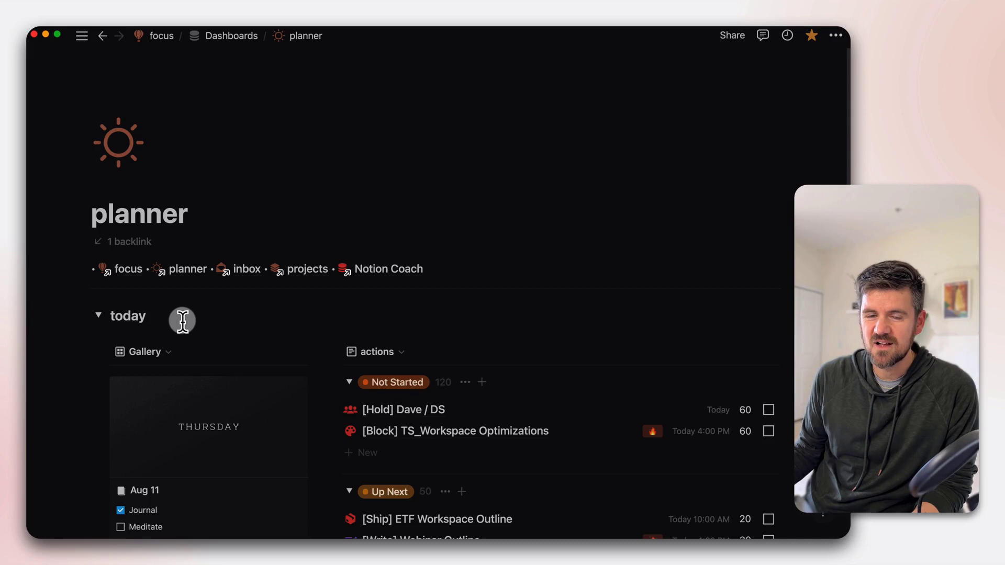
pyautogui.scroll(-3, 758, 406)
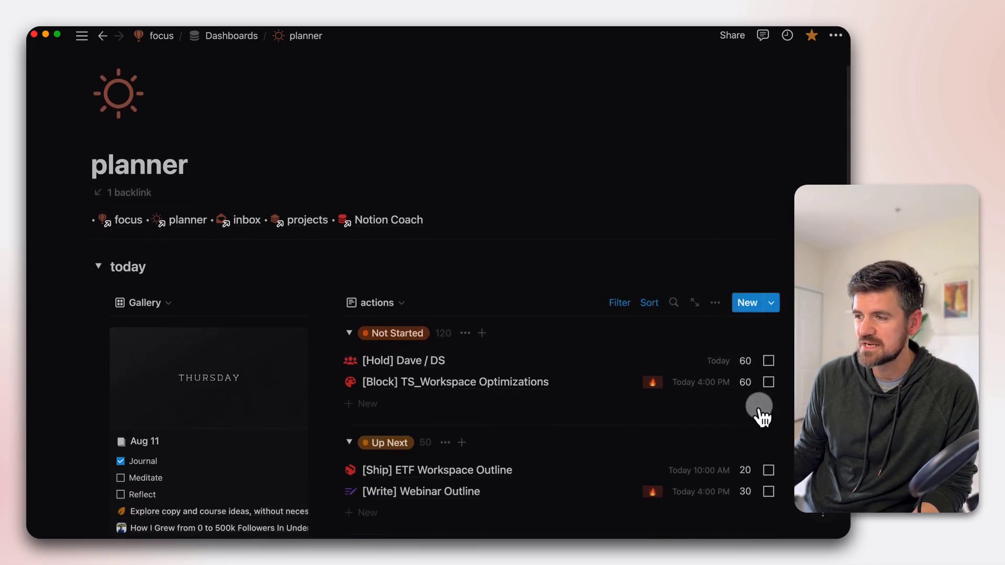
pyautogui.scroll(-5, 760, 407)
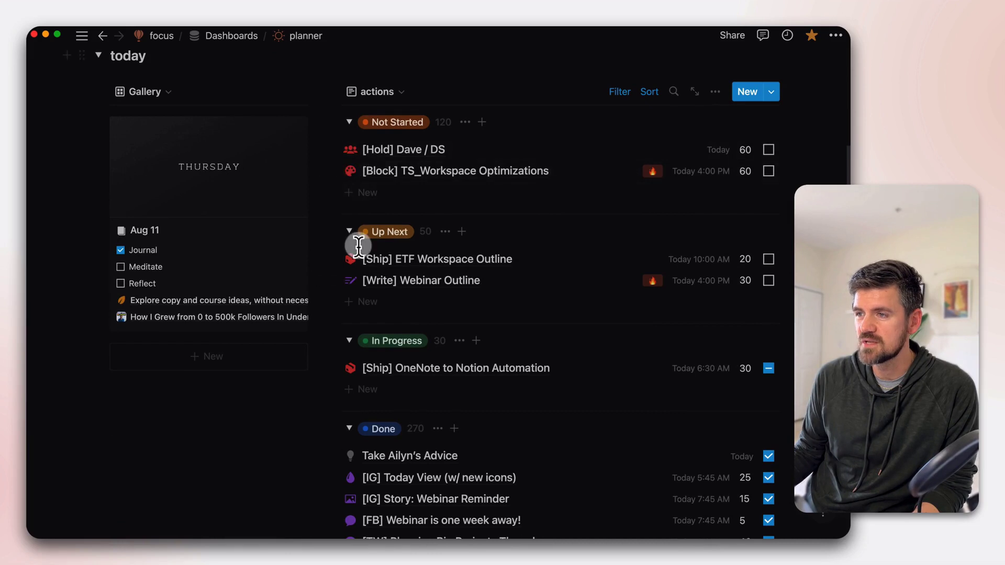
pyautogui.scroll(-1, 357, 245)
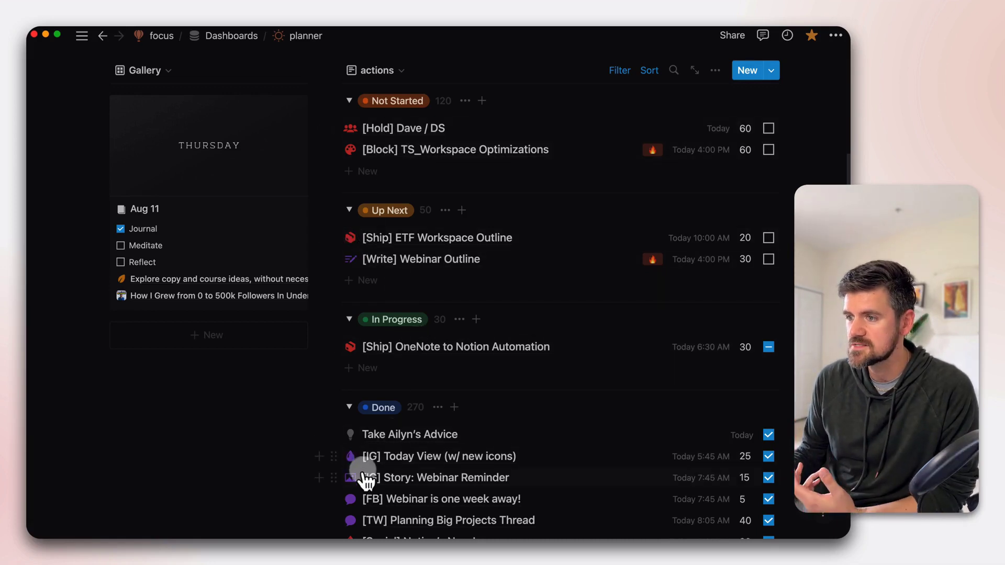
# Open the [IG] Today View (w/ new icons) task full-page and set its icon to the squinting tongue-out emoji.
pyautogui.click(420, 459)
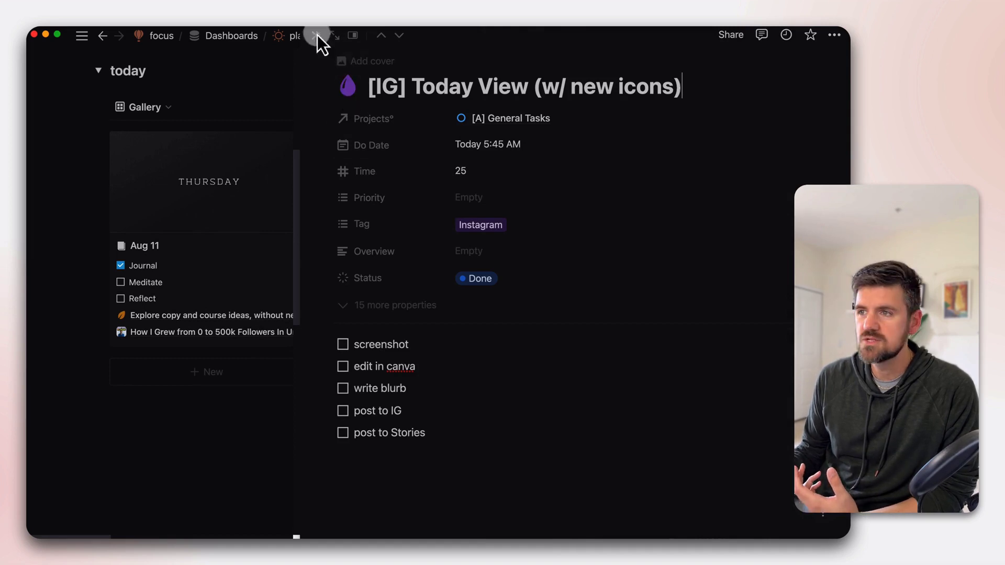
pyautogui.click(334, 35)
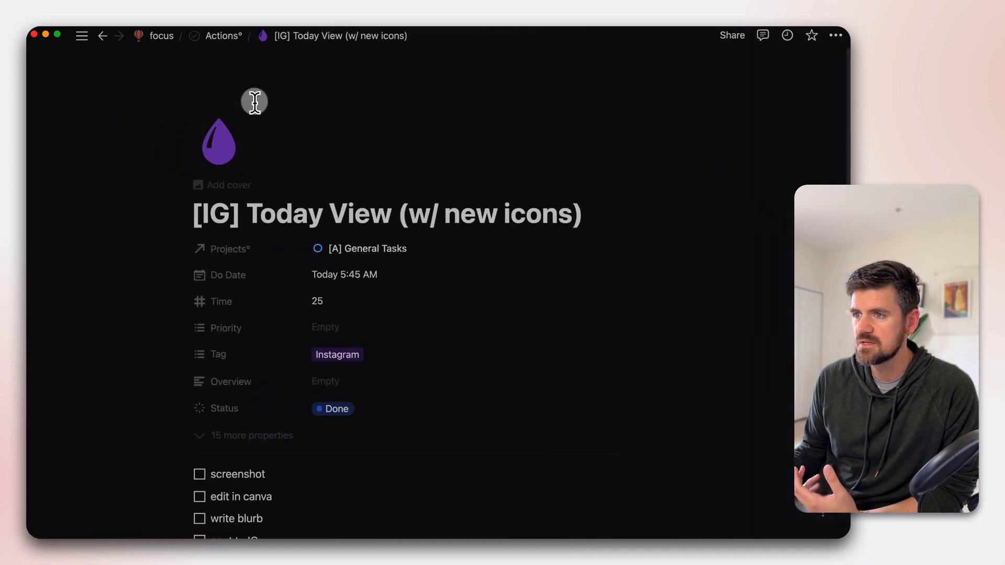
pyautogui.click(223, 157)
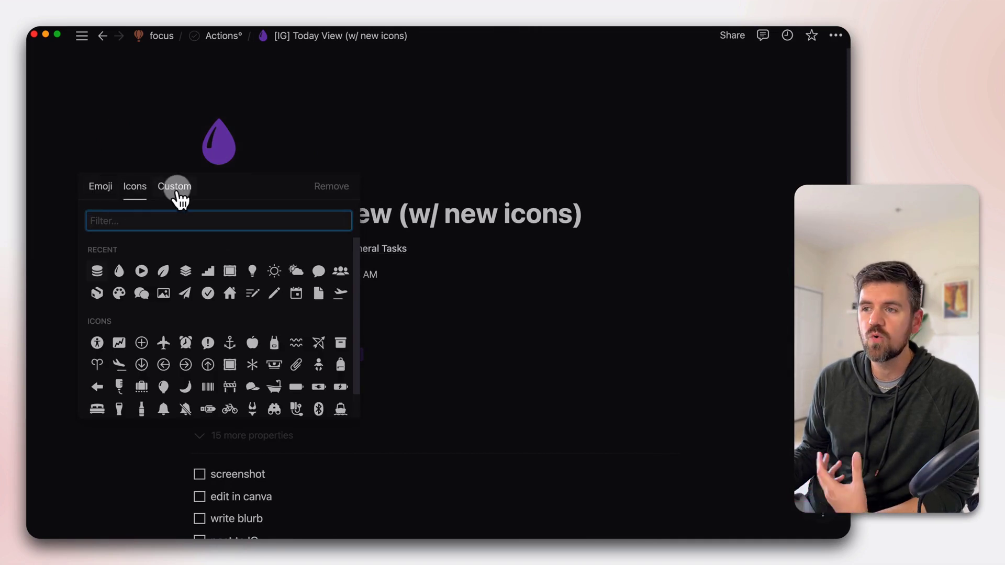
pyautogui.click(175, 187)
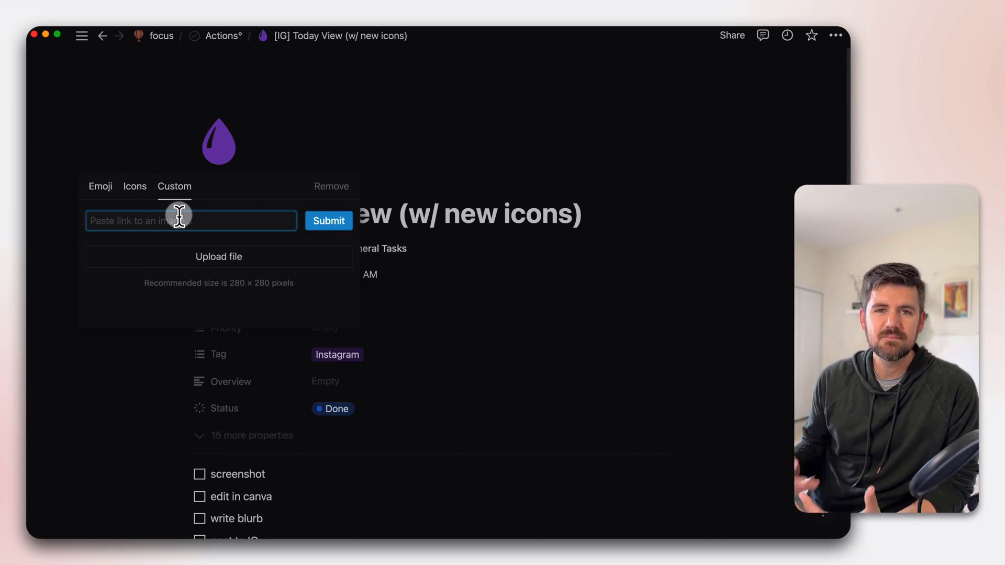
pyautogui.click(104, 187)
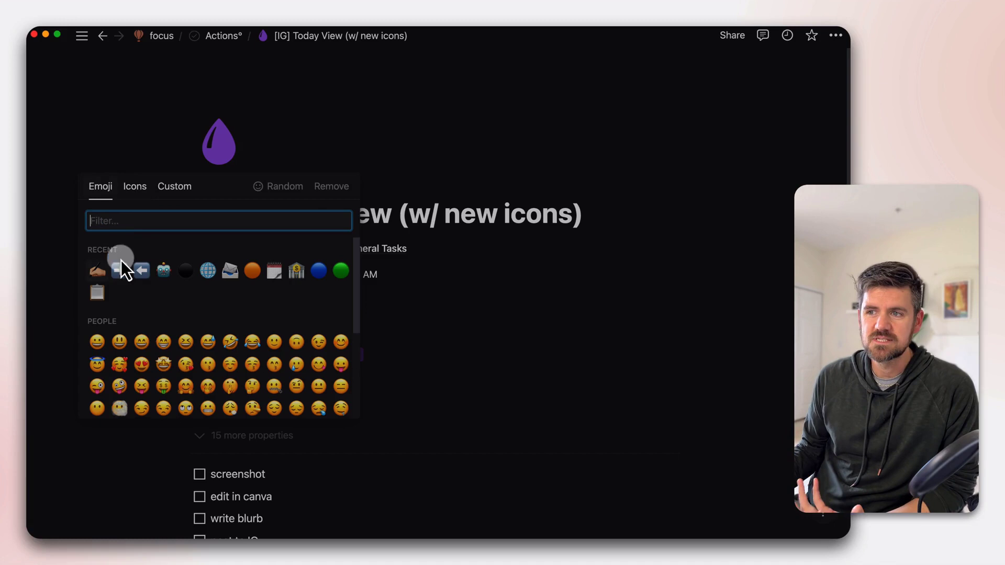
pyautogui.click(141, 387)
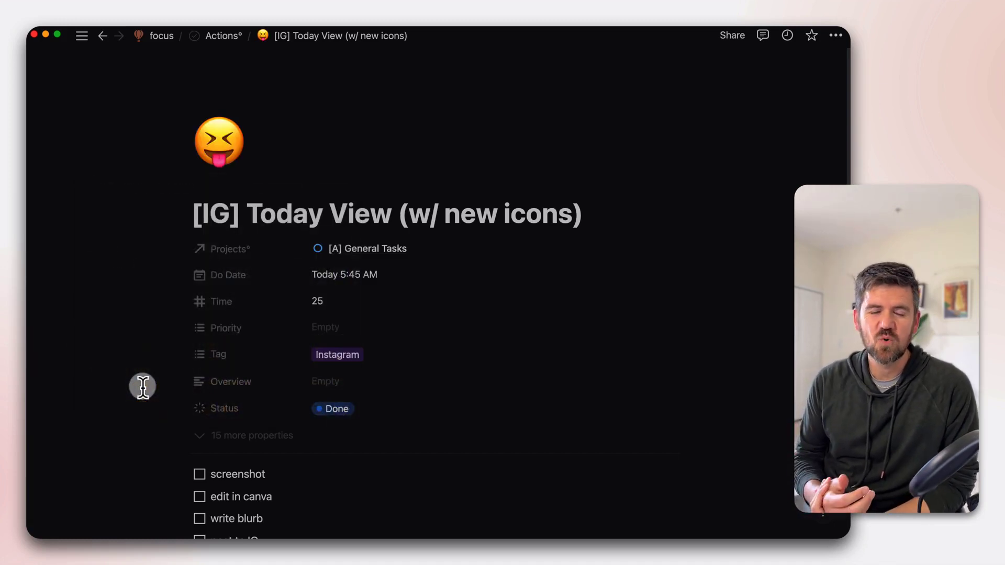
pyautogui.click(231, 157)
pyautogui.click(174, 187)
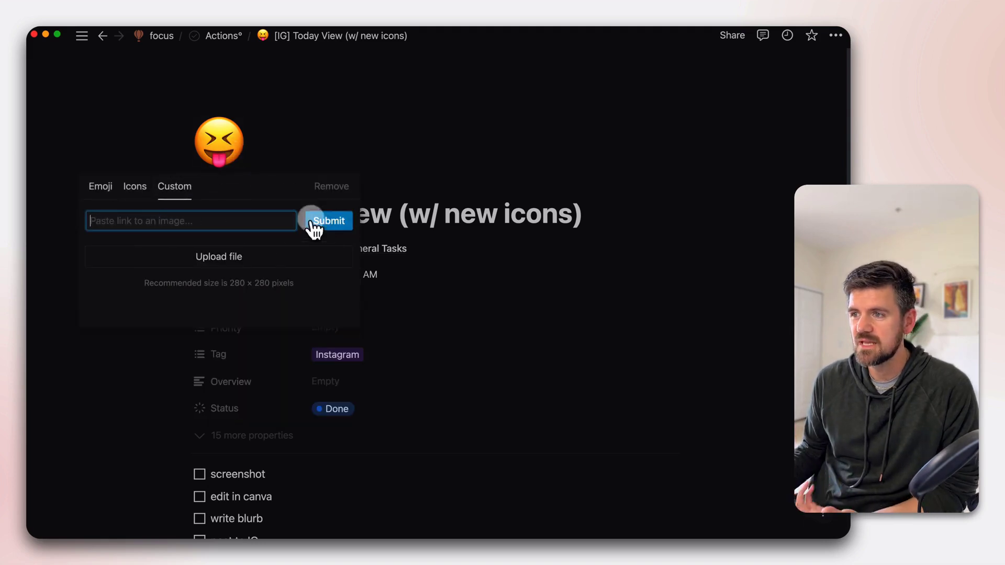
# Upload Arrow-E-Blue-280px.png from the Colour folder as the task page's icon.
pyautogui.click(220, 257)
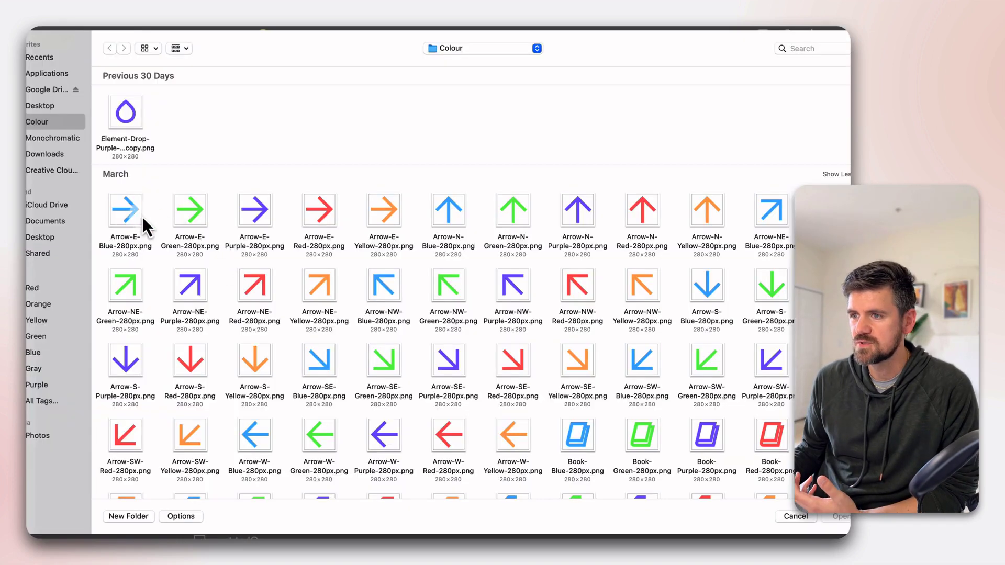
pyautogui.click(128, 211)
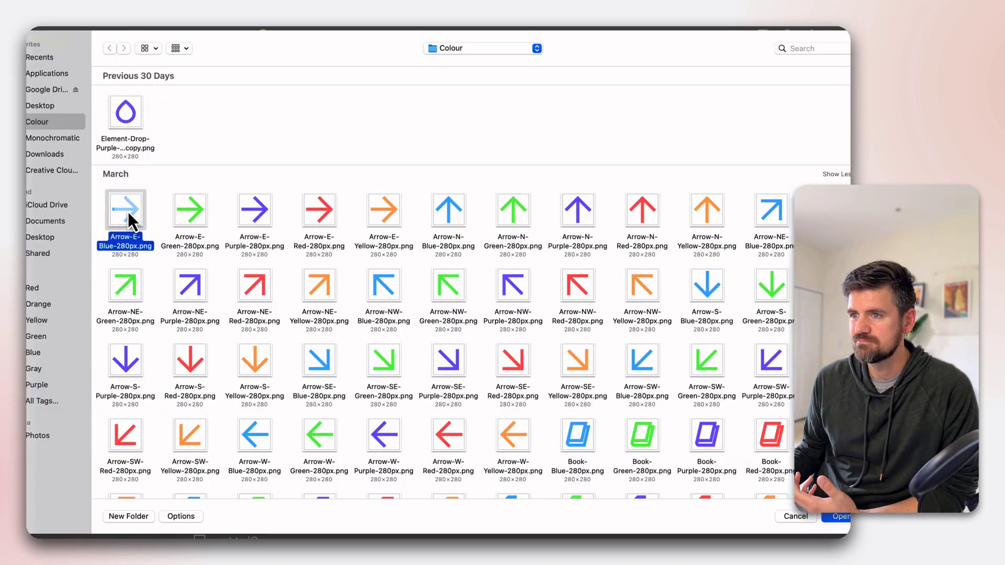
pyautogui.click(843, 519)
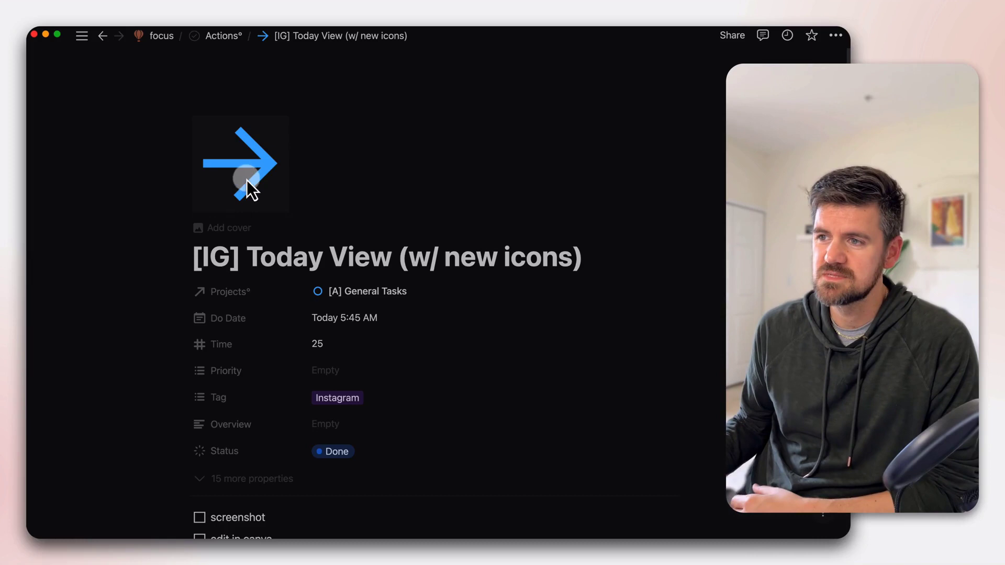
# Replace the blue arrow icon with Notion's built-in water-drop icon in purple.
pyautogui.click(245, 179)
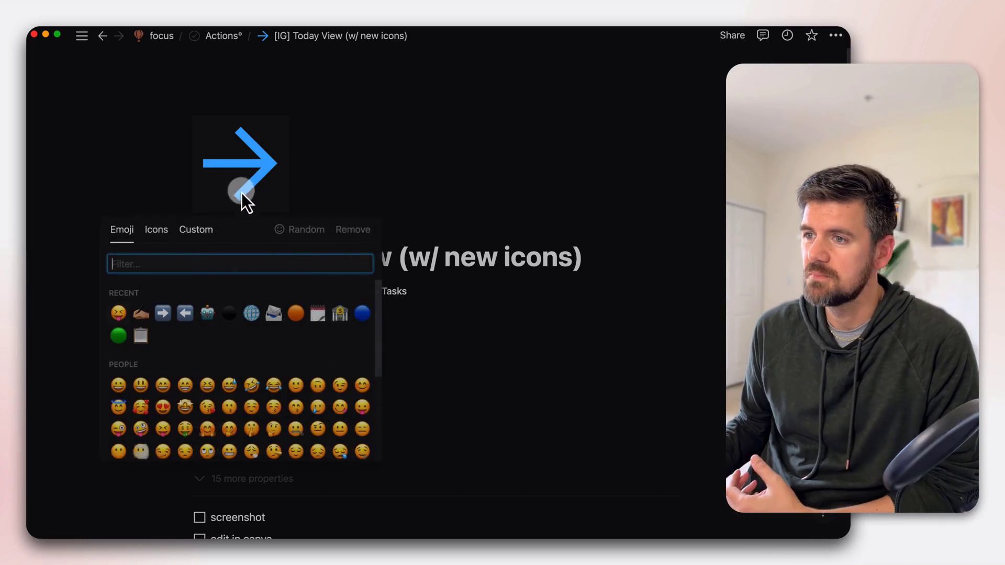
pyautogui.click(163, 233)
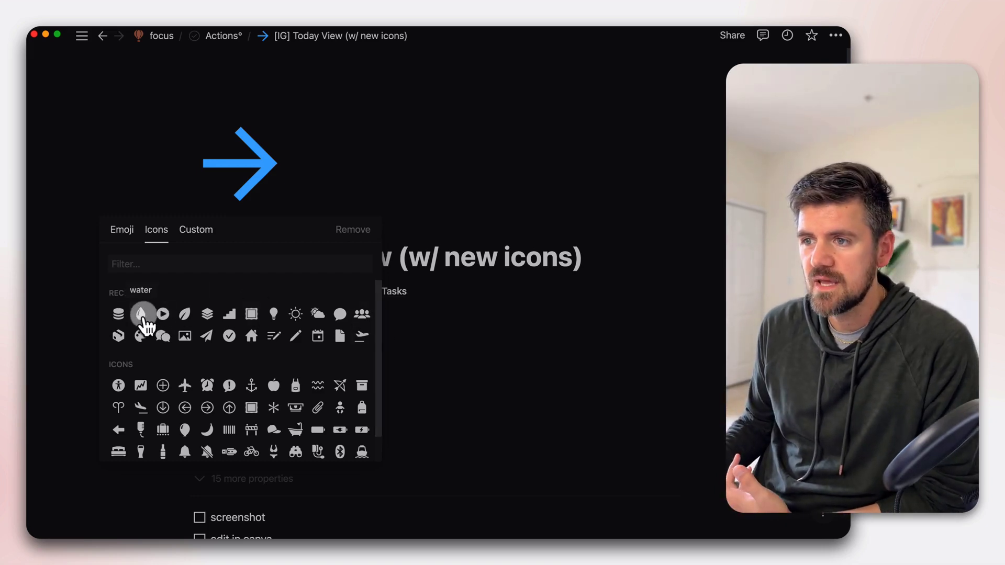
pyautogui.moveTo(142, 319)
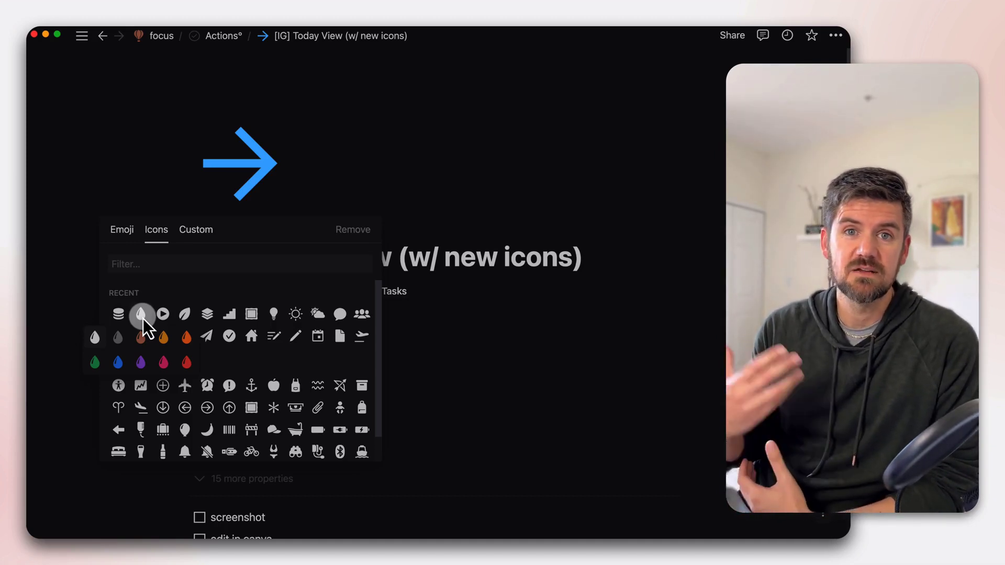
pyautogui.click(137, 368)
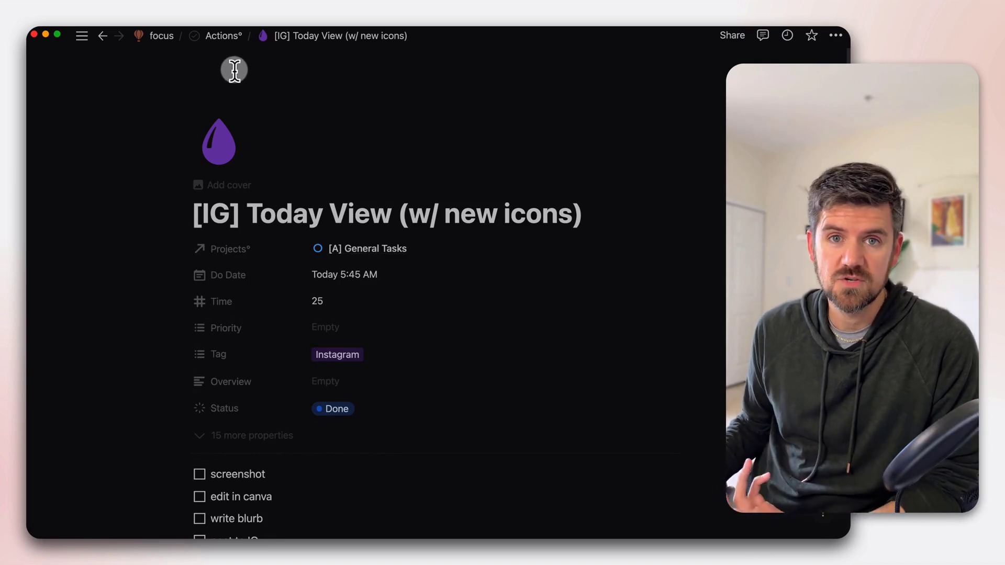
# Return to the planner dashboard, close the task side peek, and scroll through the actions list.
pyautogui.click(102, 39)
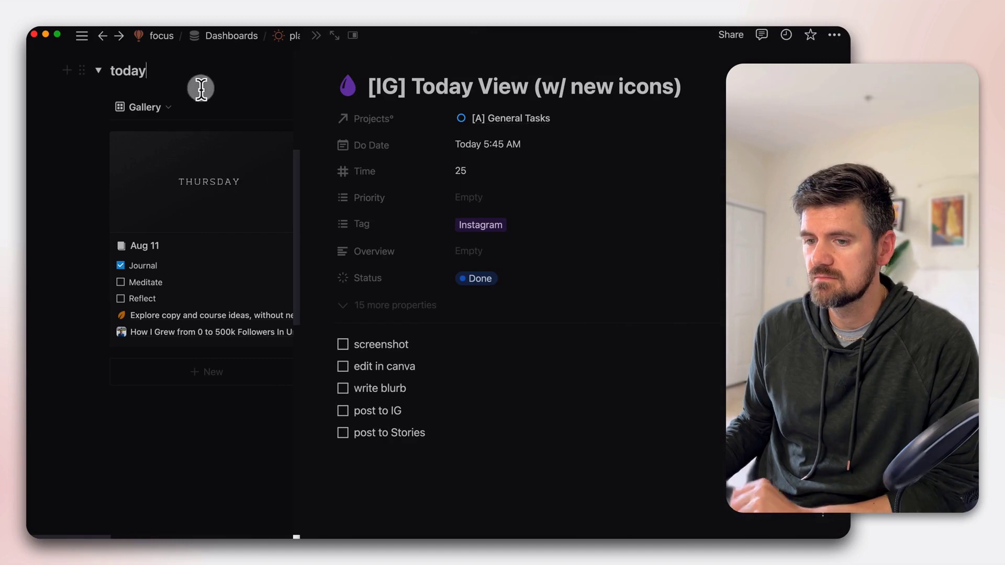
pyautogui.click(230, 392)
pyautogui.scroll(-3, 639, 341)
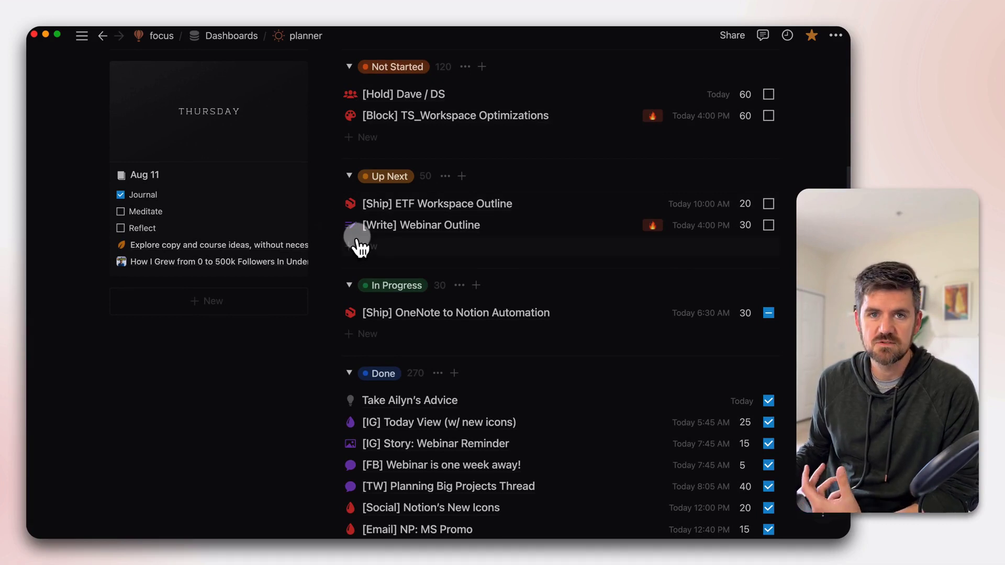
pyautogui.scroll(-1, 355, 314)
pyautogui.scroll(-3, 353, 327)
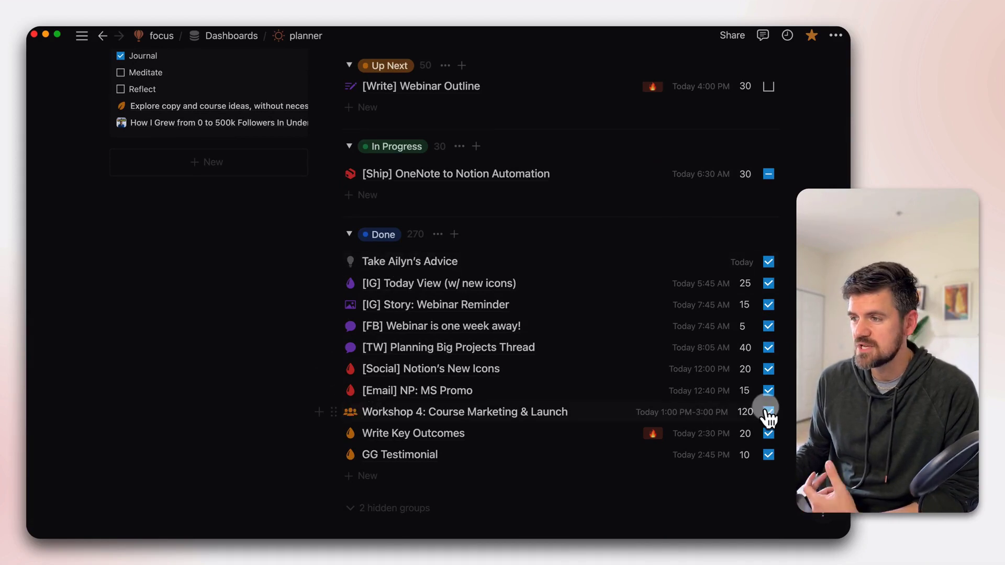
pyautogui.scroll(1, 780, 411)
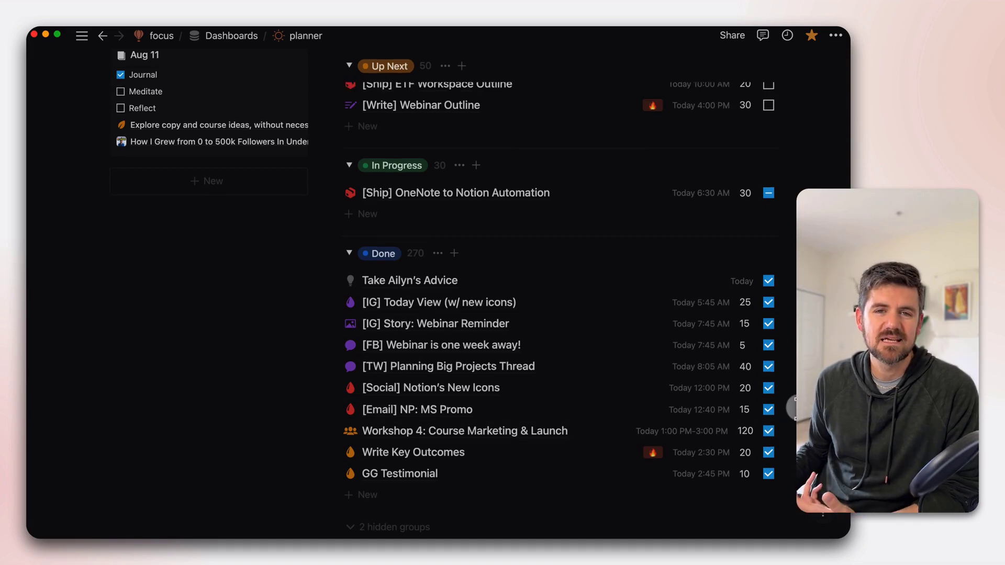
pyautogui.scroll(5, 524, 298)
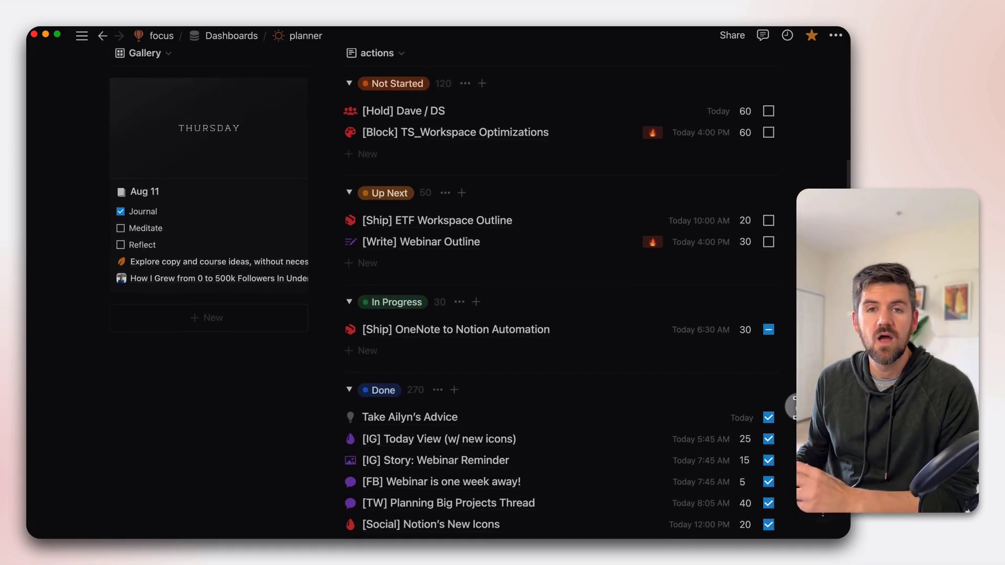
pyautogui.scroll(2, 794, 407)
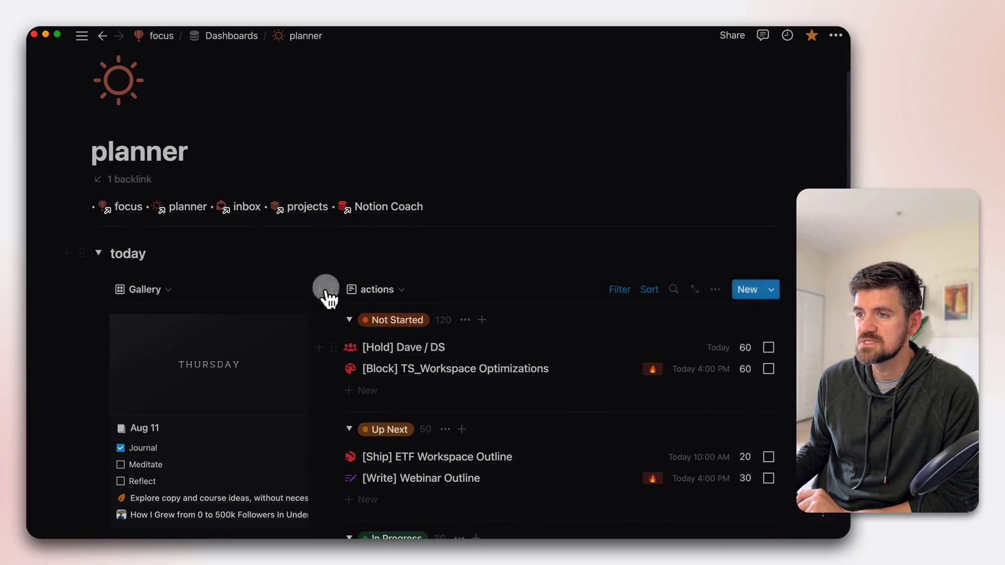
# Open the projects dashboard, expand Course Launch: MCF Cohort 1, and scroll down its page.
pyautogui.click(303, 211)
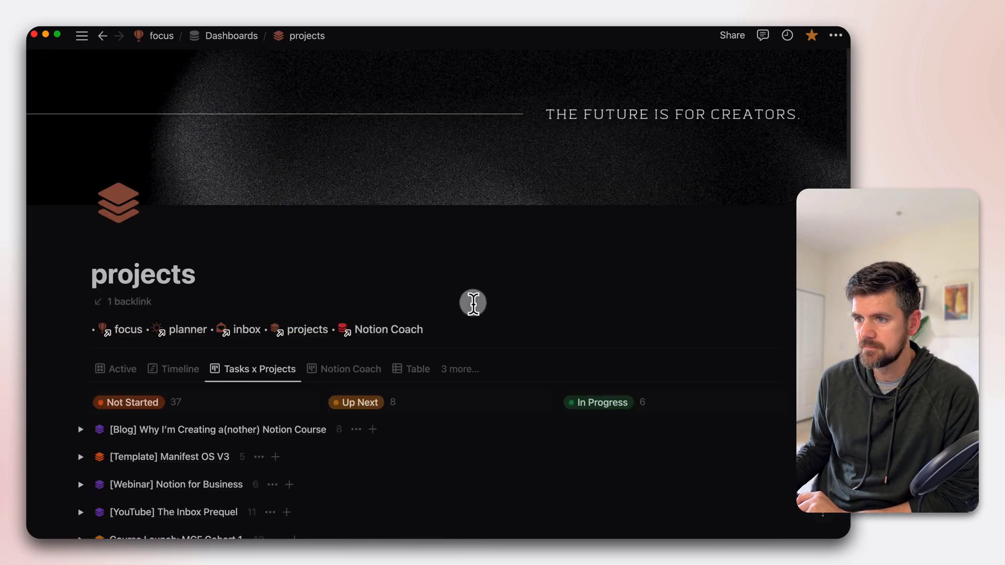
pyautogui.scroll(-5, 554, 302)
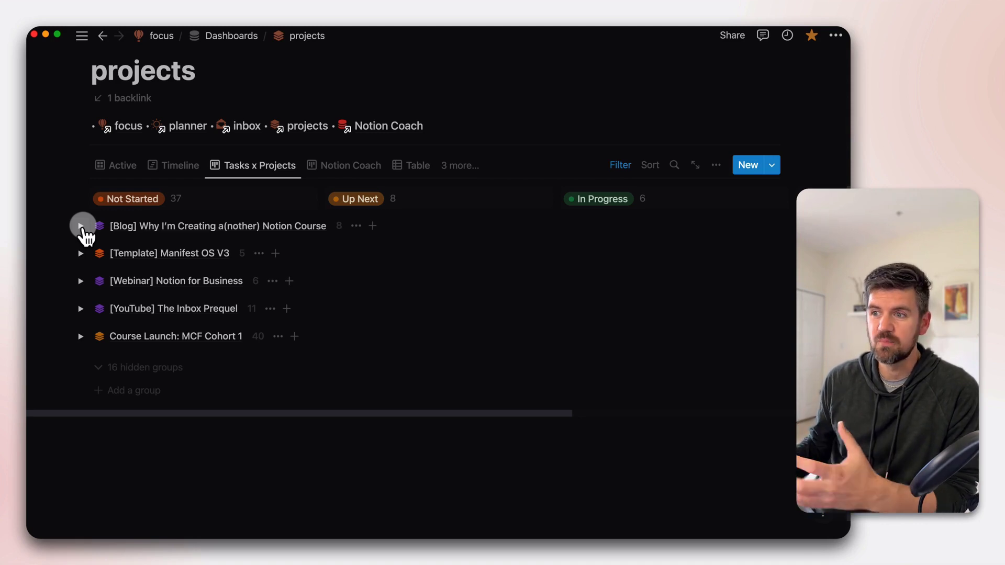
pyautogui.click(80, 336)
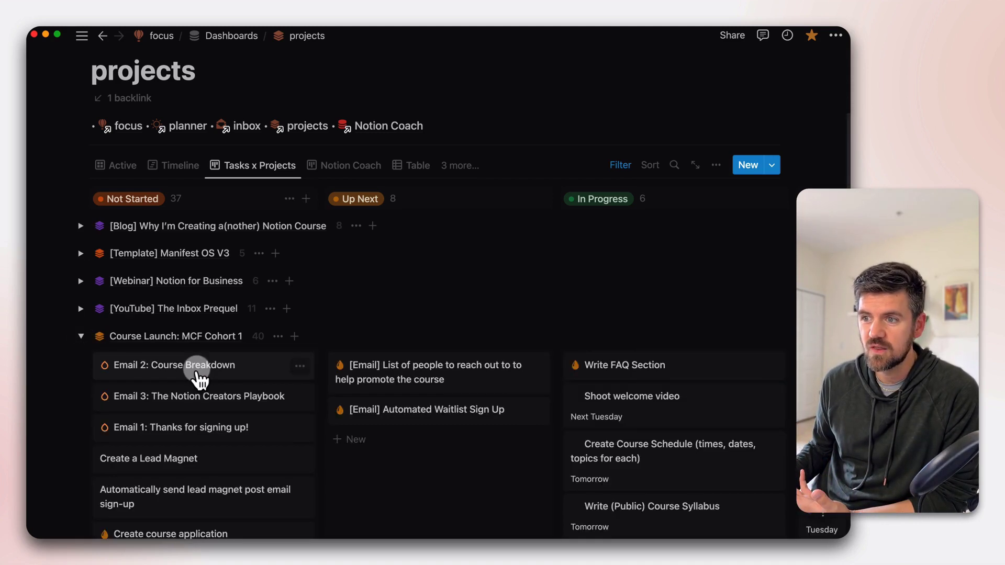
pyautogui.scroll(-5, 199, 378)
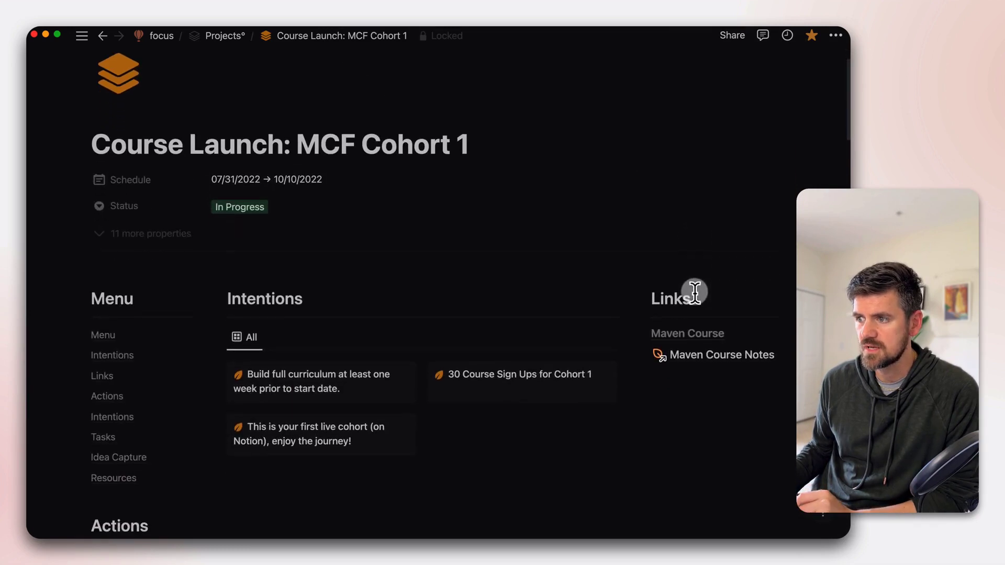
pyautogui.scroll(-3, 730, 373)
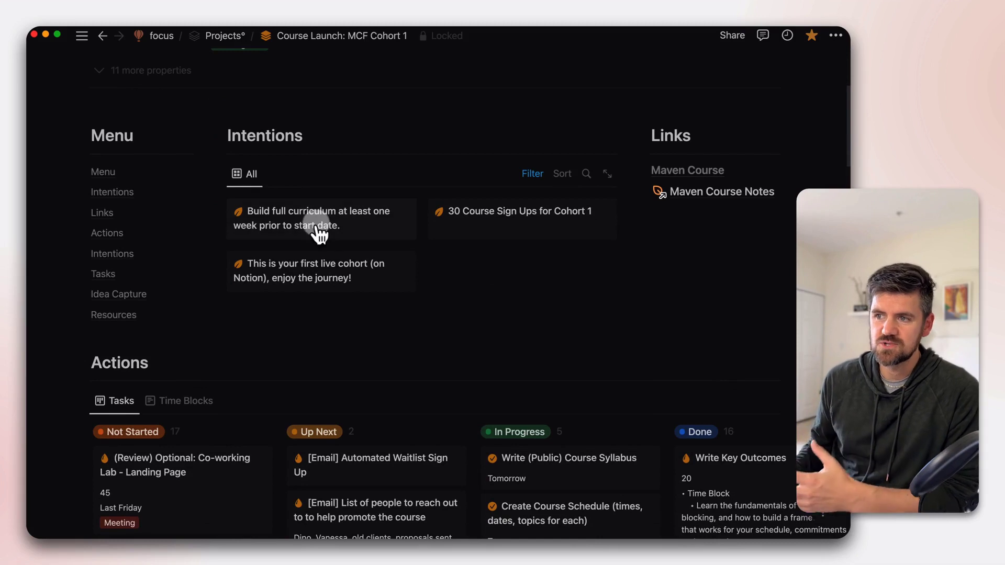
# Preview the 'Build full curriculum at least one week prior to start date.' intention and scroll through it.
pyautogui.click(386, 228)
pyautogui.scroll(-5, 392, 238)
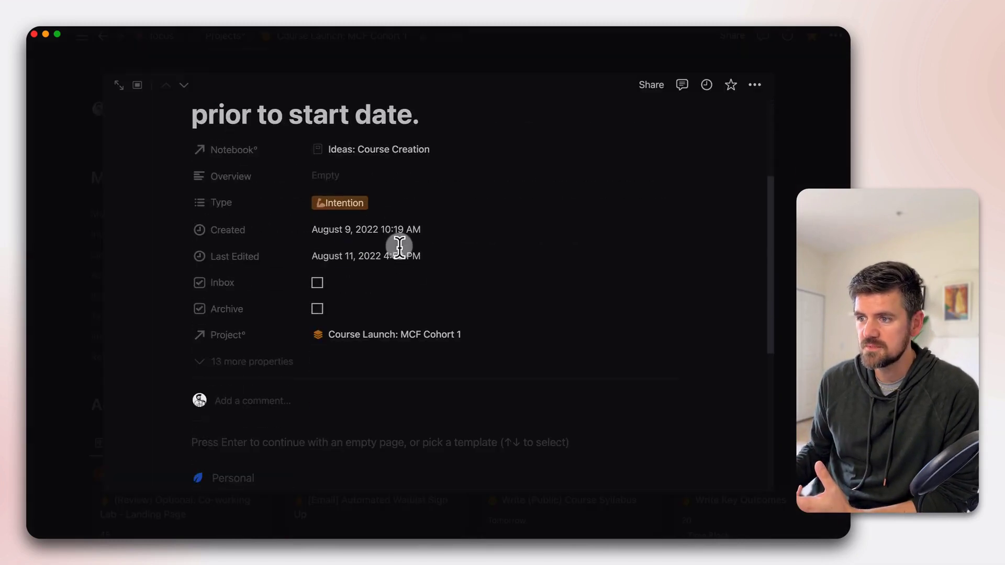
pyautogui.scroll(5, 400, 246)
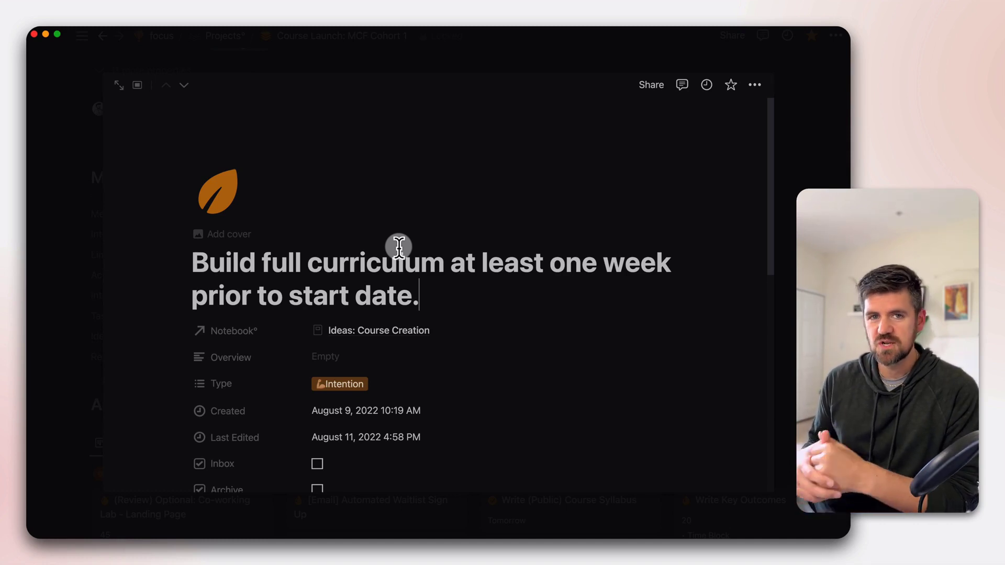
pyautogui.scroll(-10, 399, 246)
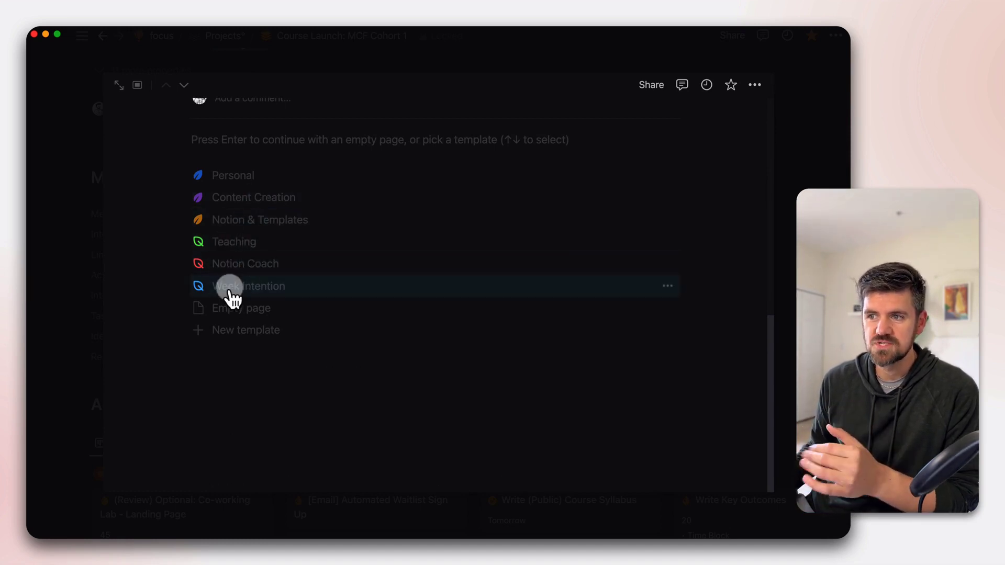
# Close the intention preview, unlock the Course Launch page, and show the Actions templates list.
pyautogui.click(89, 287)
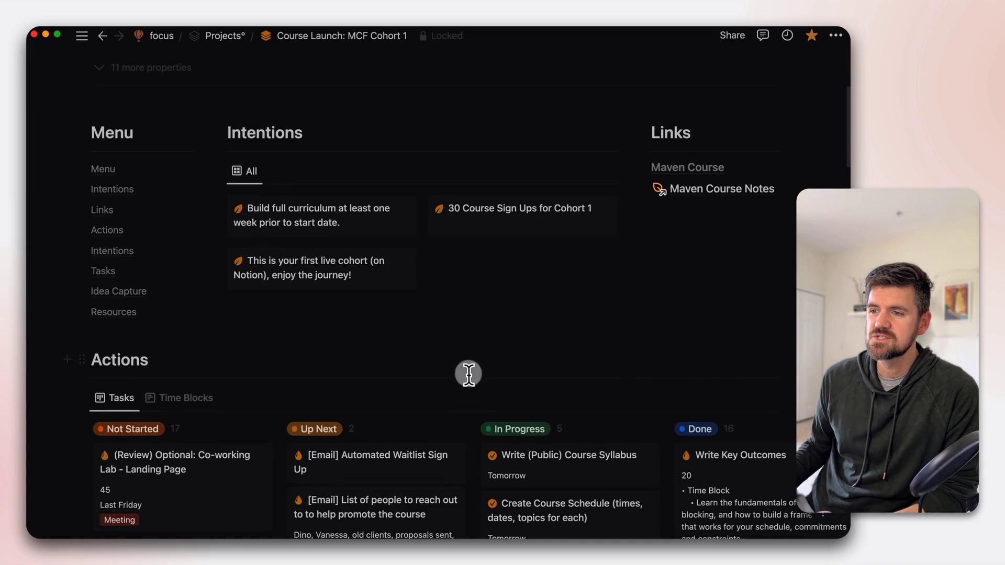
pyautogui.scroll(-5, 463, 367)
pyautogui.click(451, 36)
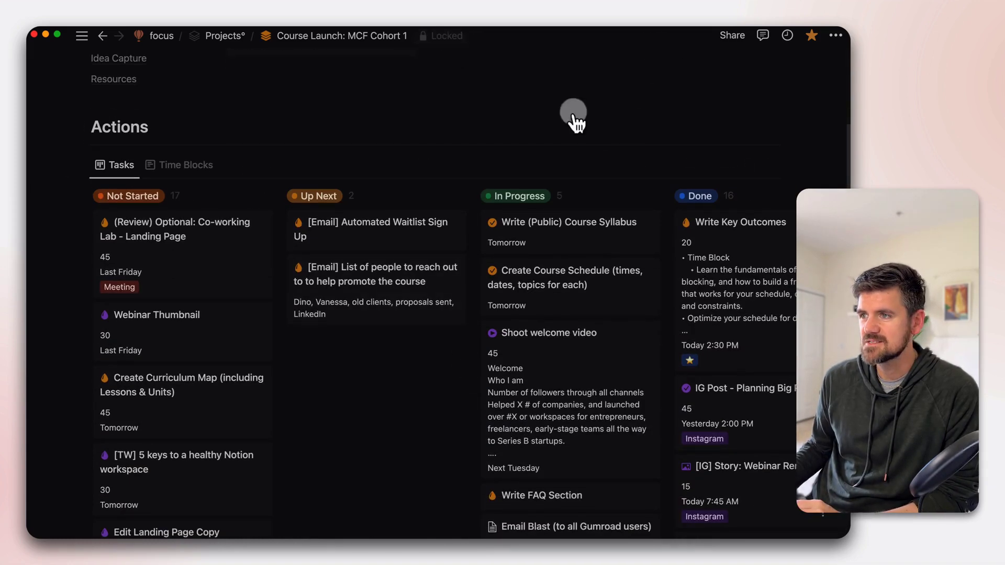
pyautogui.scroll(-1, 759, 134)
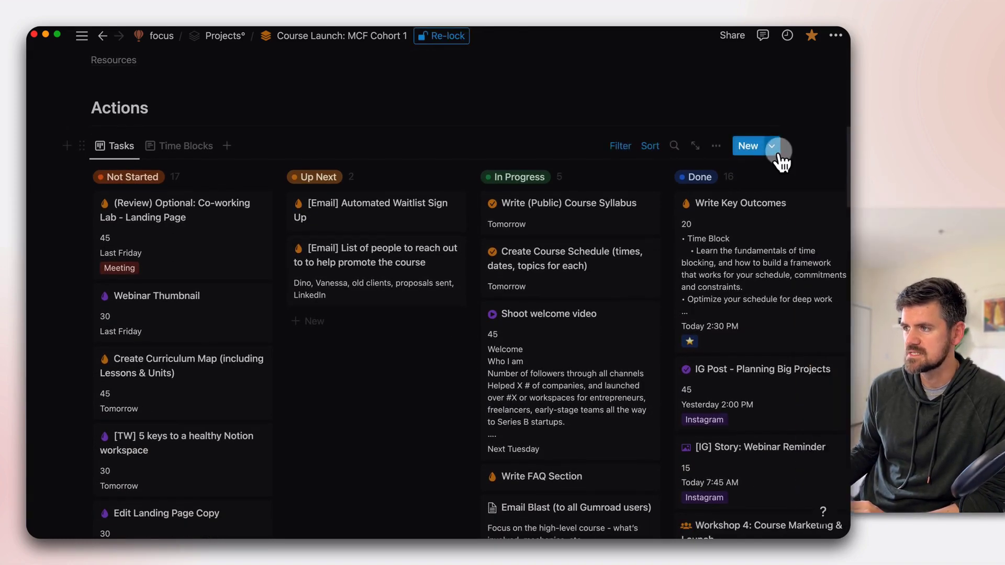
pyautogui.click(772, 147)
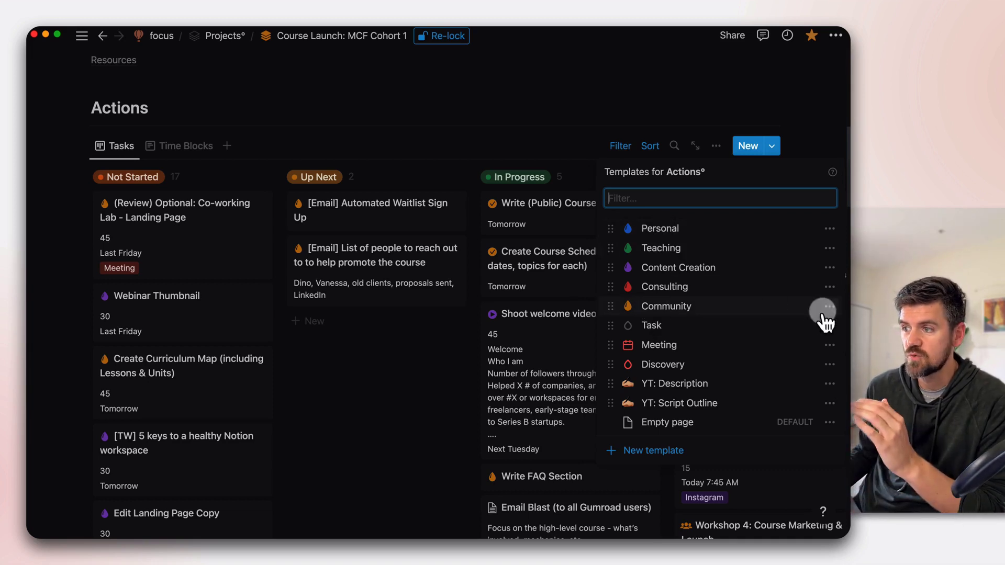
# Start a new Actions template titled 'New Course Task'.
pyautogui.click(772, 146)
pyautogui.click(771, 147)
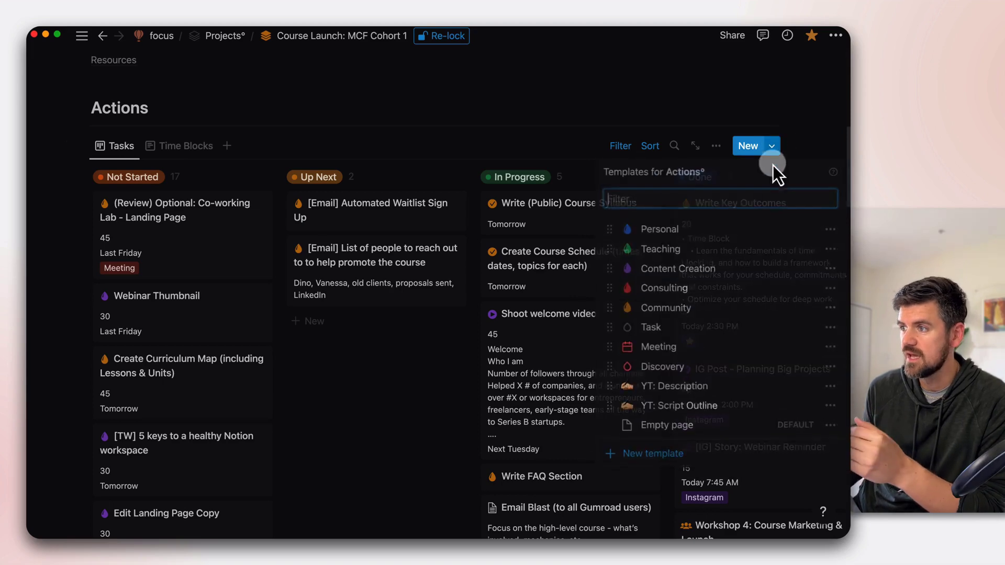
pyautogui.click(651, 453)
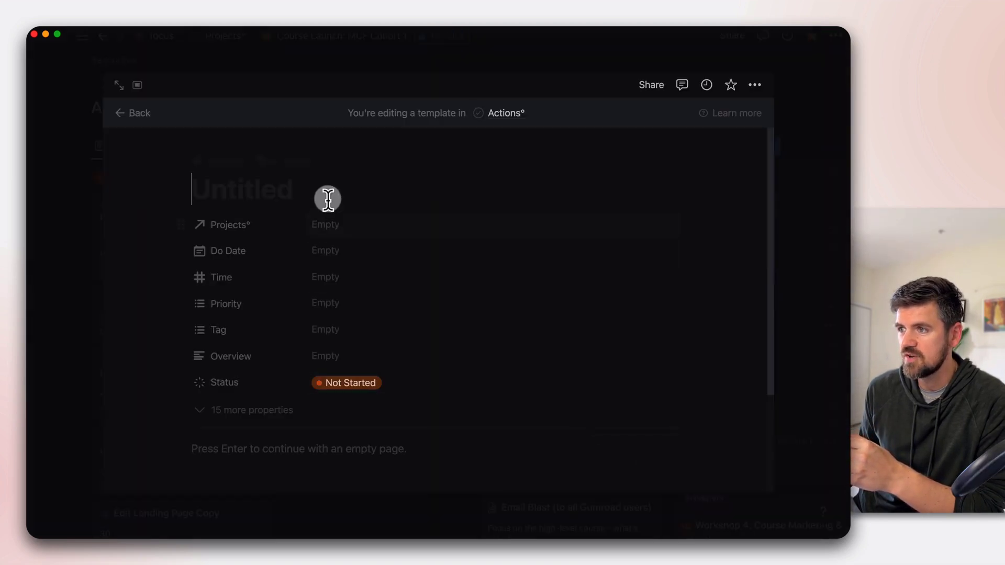
pyautogui.write('Nee')
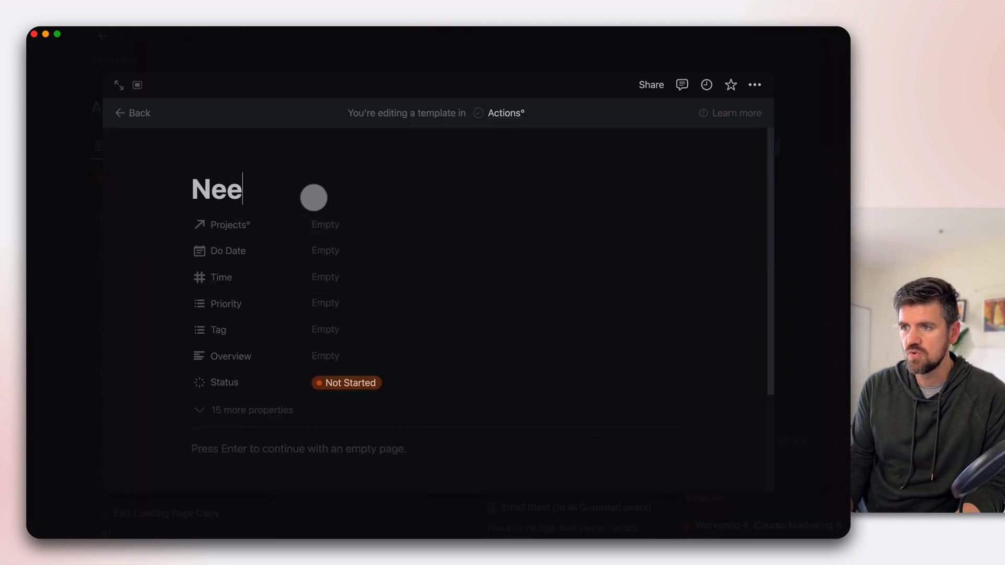
pyautogui.press('BackSpace')
pyautogui.write('w Course Task')
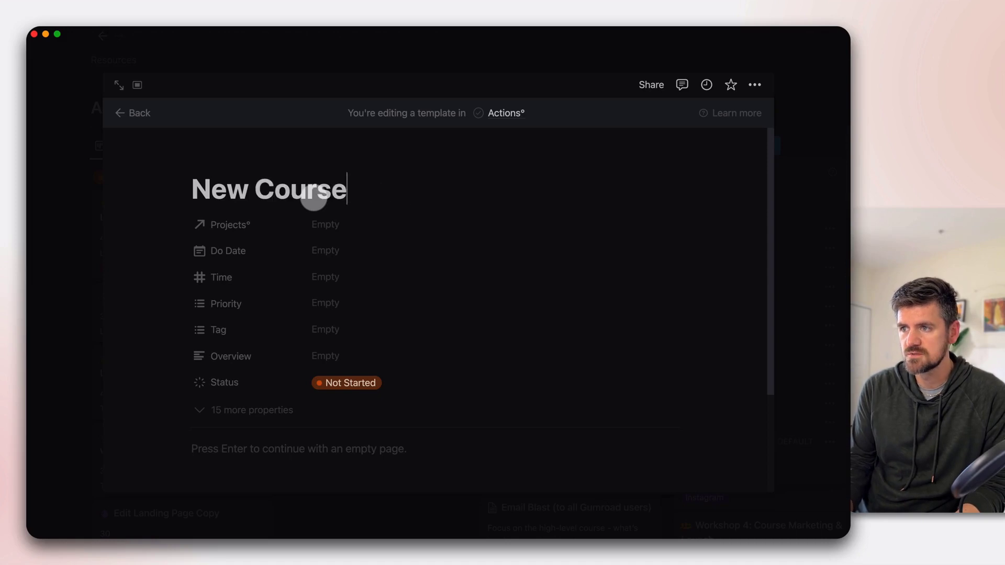
# Give the template an orange water-droplet icon from Notion's built-in icon set.
pyautogui.click(210, 163)
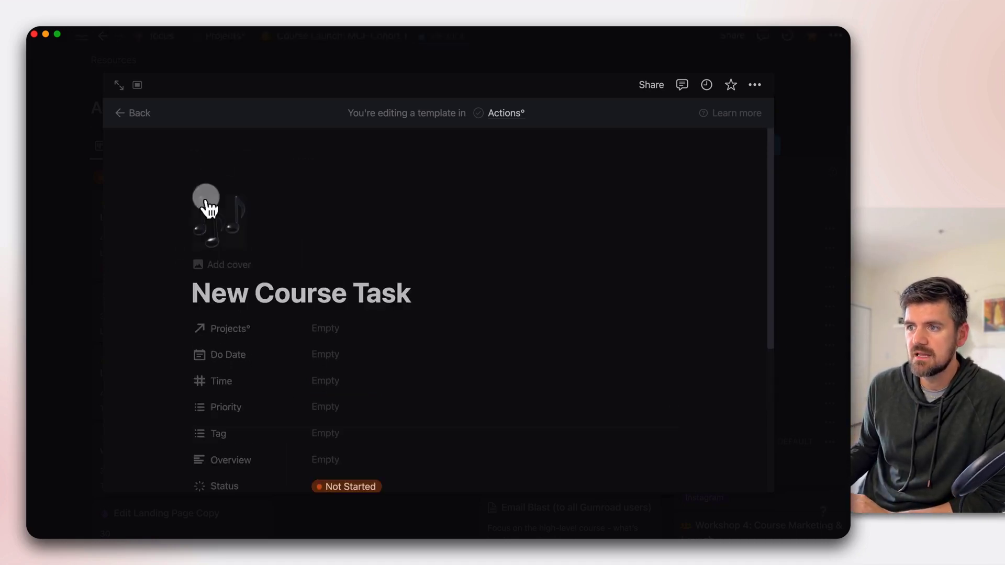
pyautogui.click(207, 242)
pyautogui.click(135, 266)
pyautogui.click(97, 350)
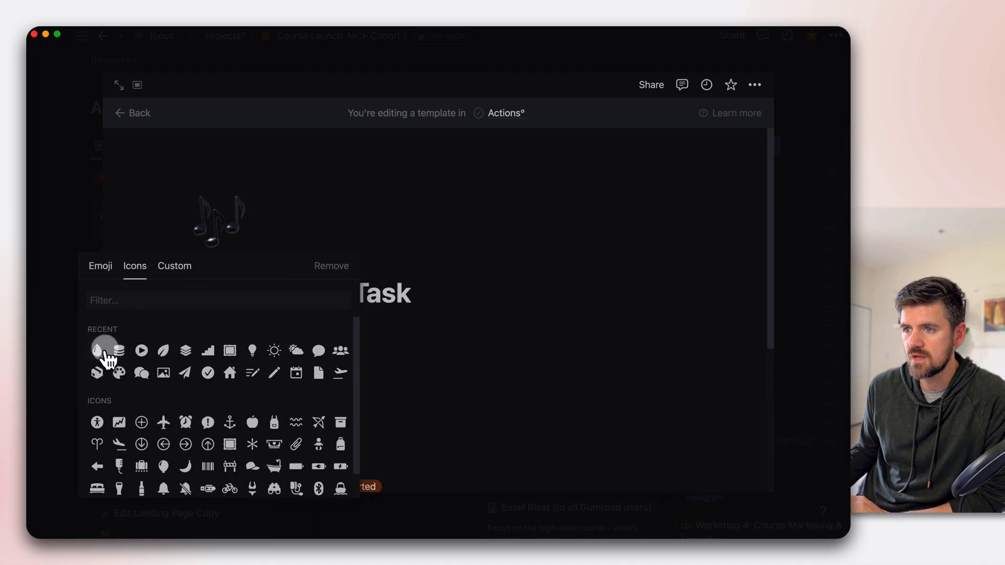
pyautogui.click(122, 374)
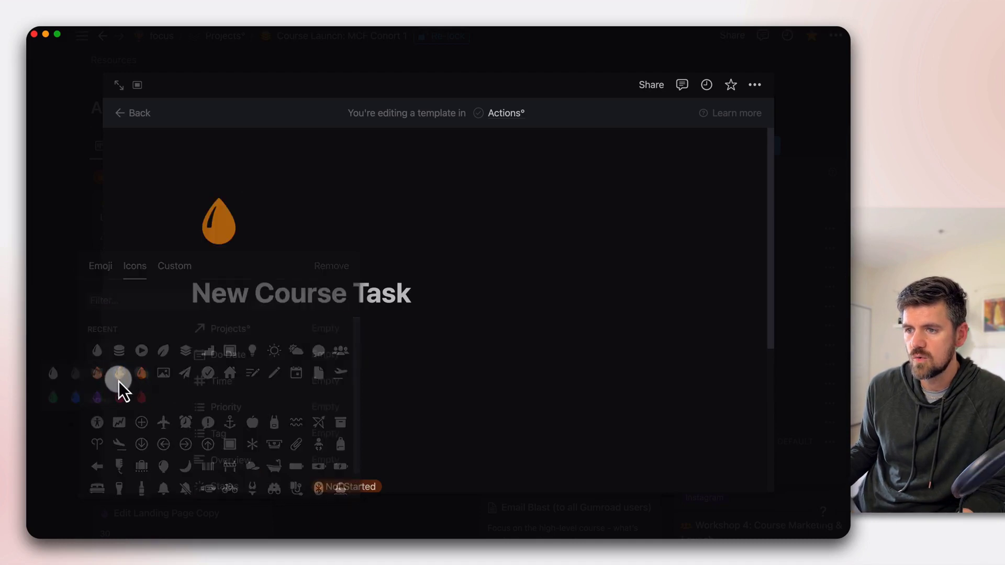
pyautogui.scroll(-2, 384, 261)
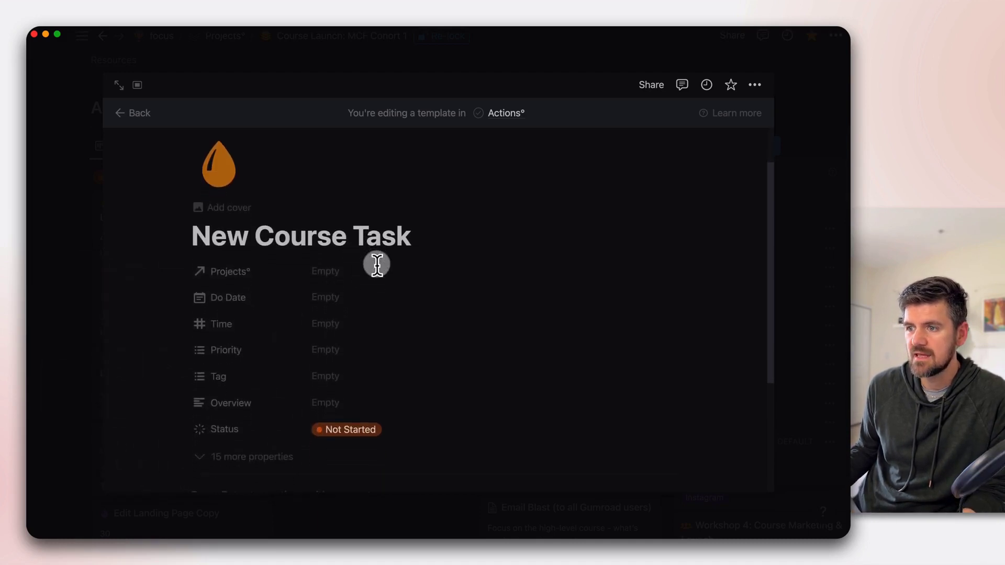
# Link the template's Projects° property to Course Launch: MCF Cohort 1 by searching 'cohort'.
pyautogui.click(374, 275)
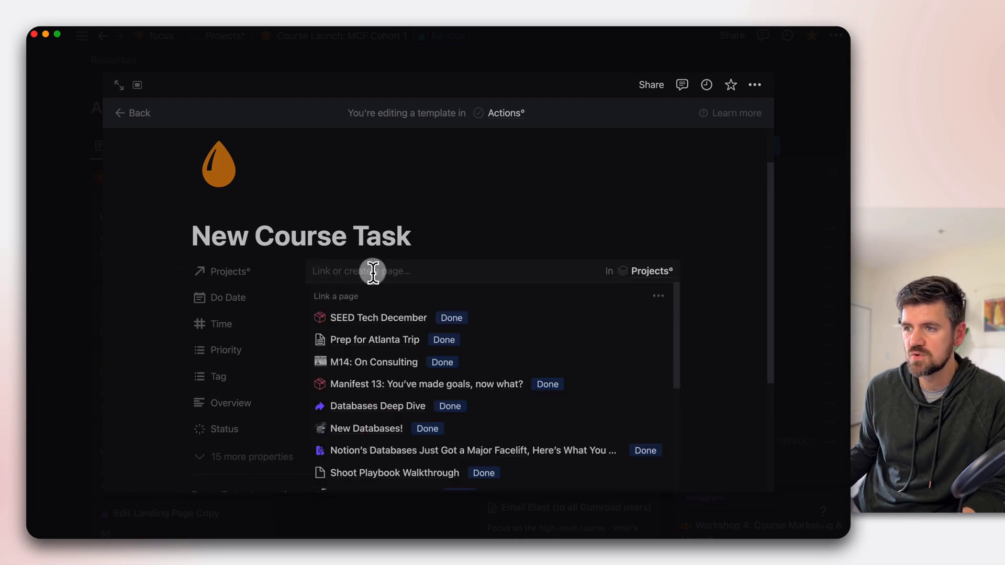
pyautogui.write('m')
pyautogui.press('BackSpace')
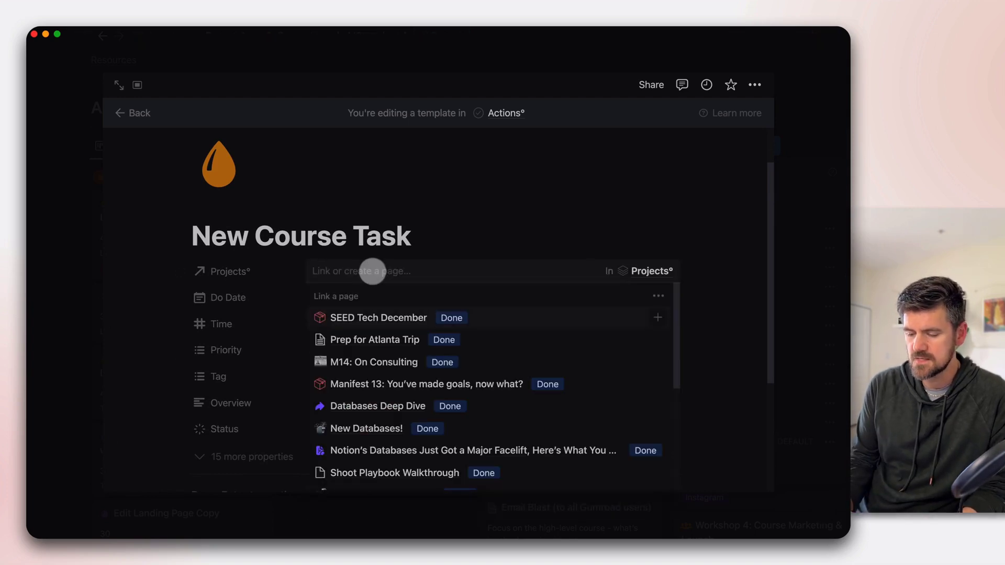
pyautogui.write('cohort')
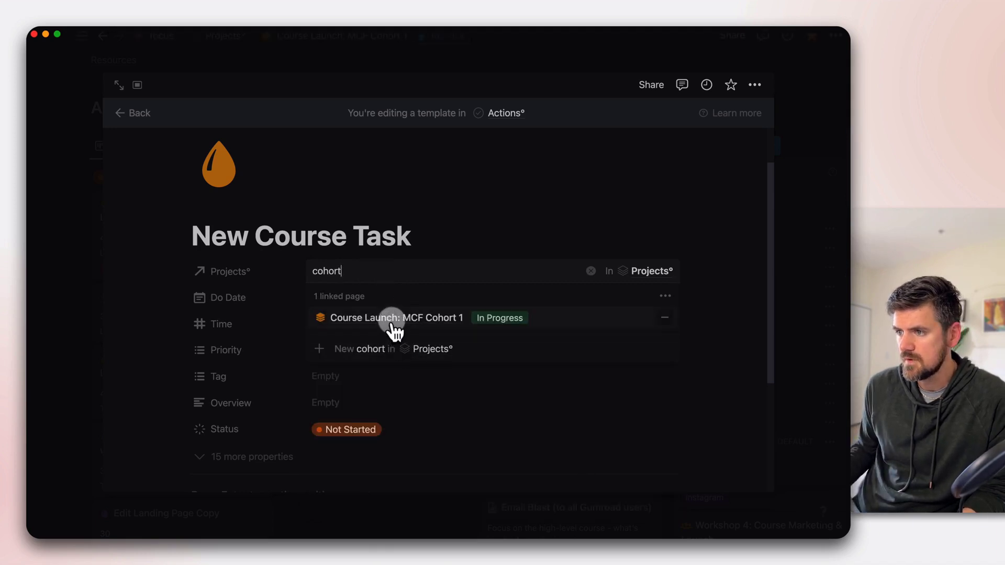
pyautogui.press('Return')
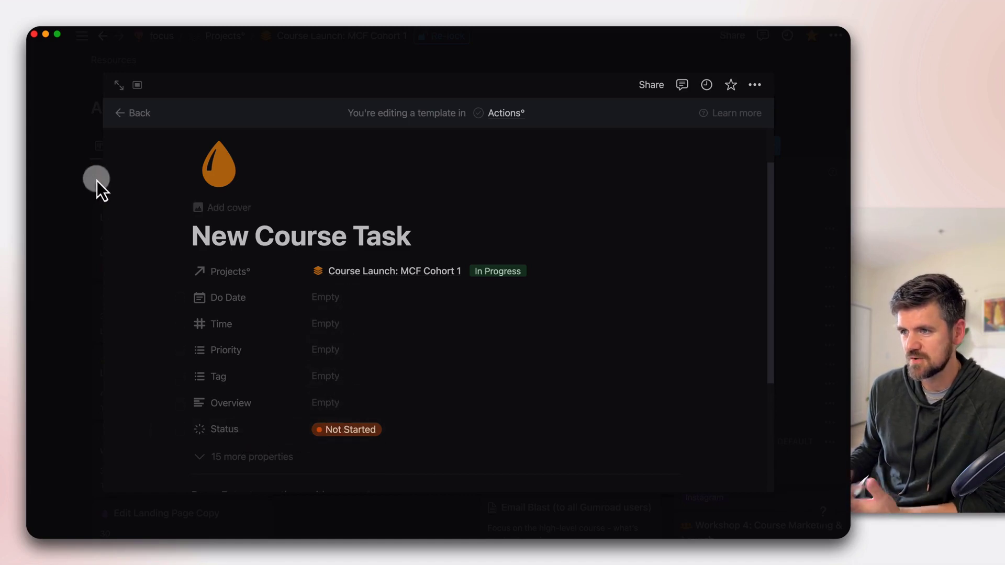
# Leave the template editor and create a new task from the New Course Task template.
pyautogui.click(68, 213)
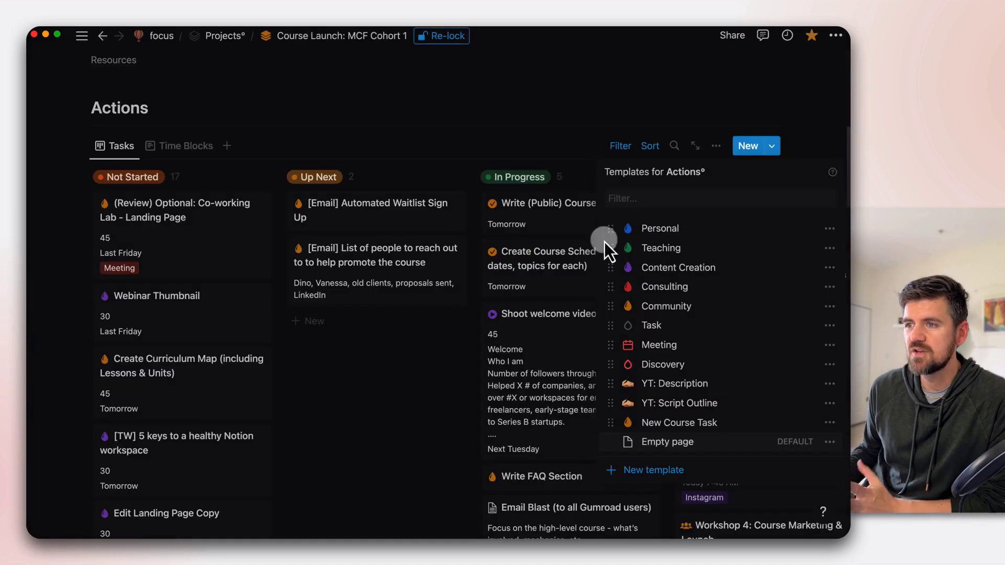
pyautogui.click(671, 423)
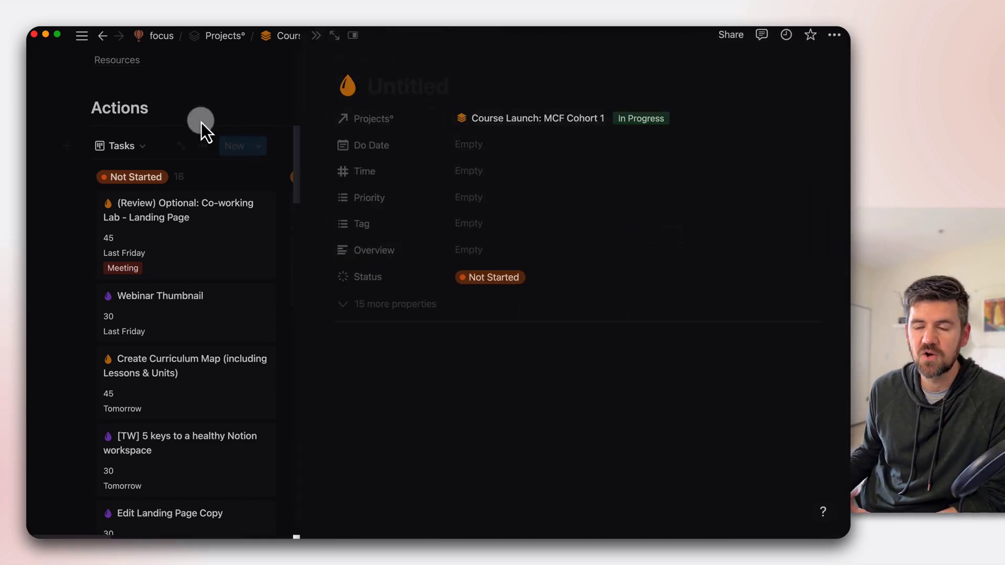
pyautogui.click(224, 102)
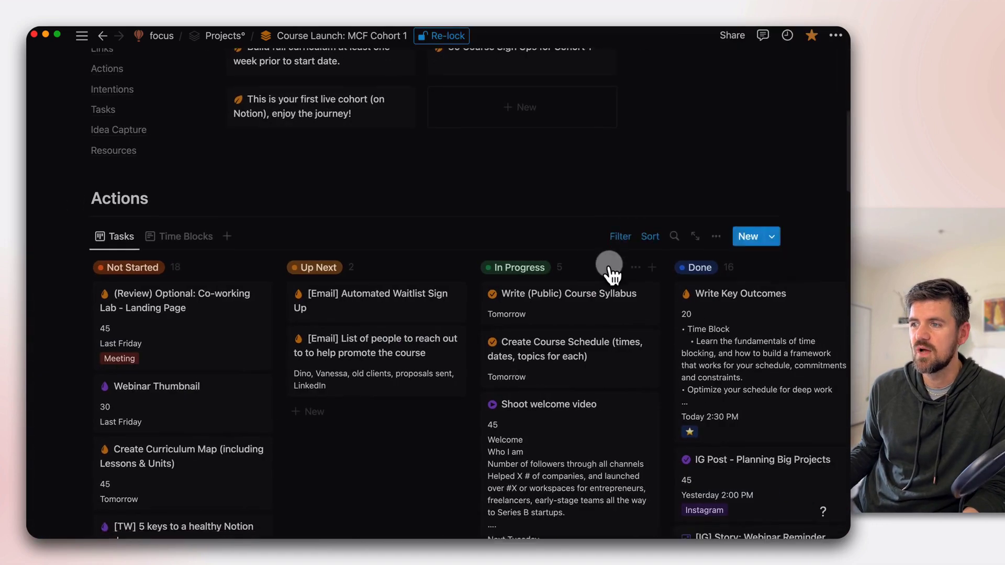
pyautogui.scroll(-3, 611, 265)
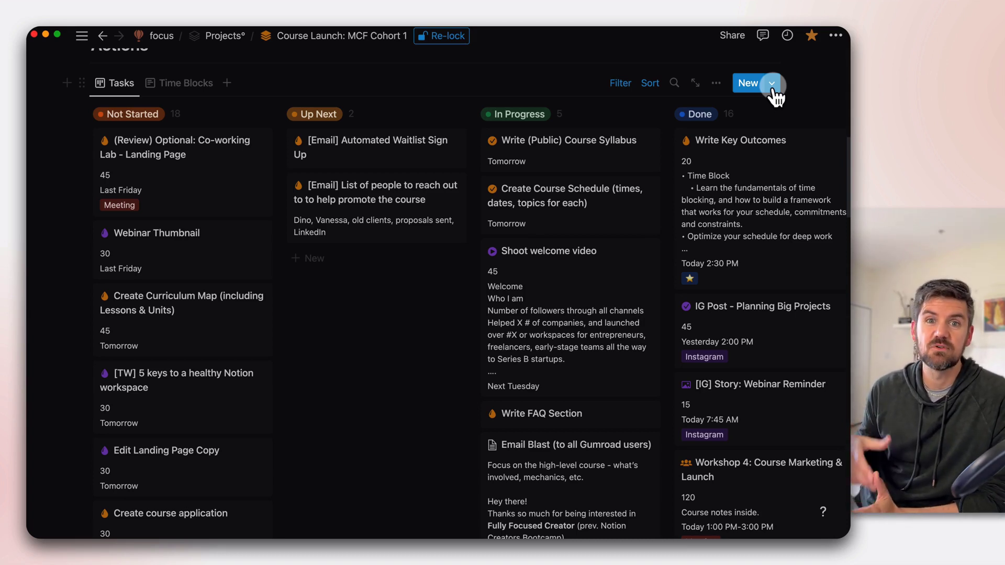
pyautogui.scroll(10, 763, 252)
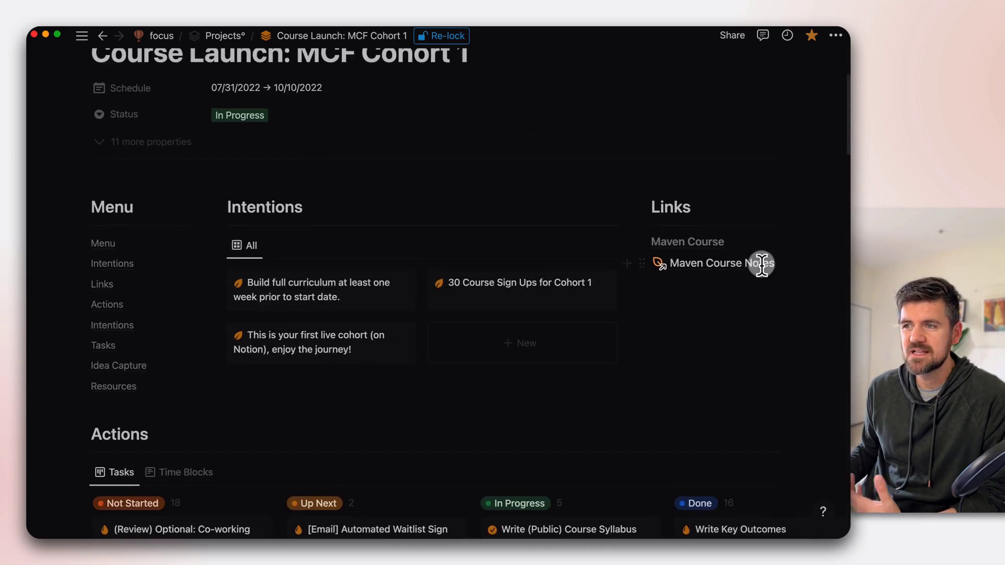
pyautogui.scroll(2, 762, 269)
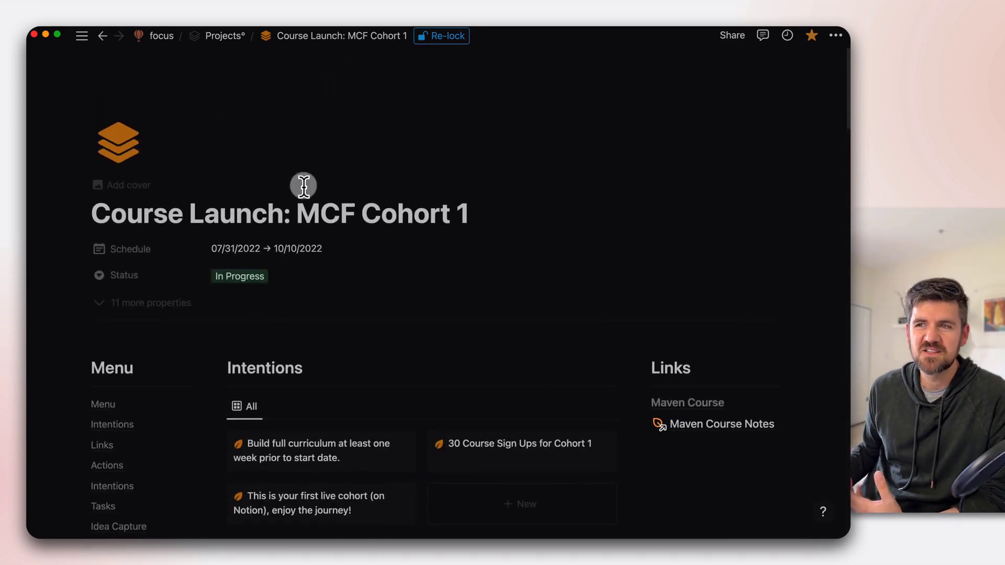